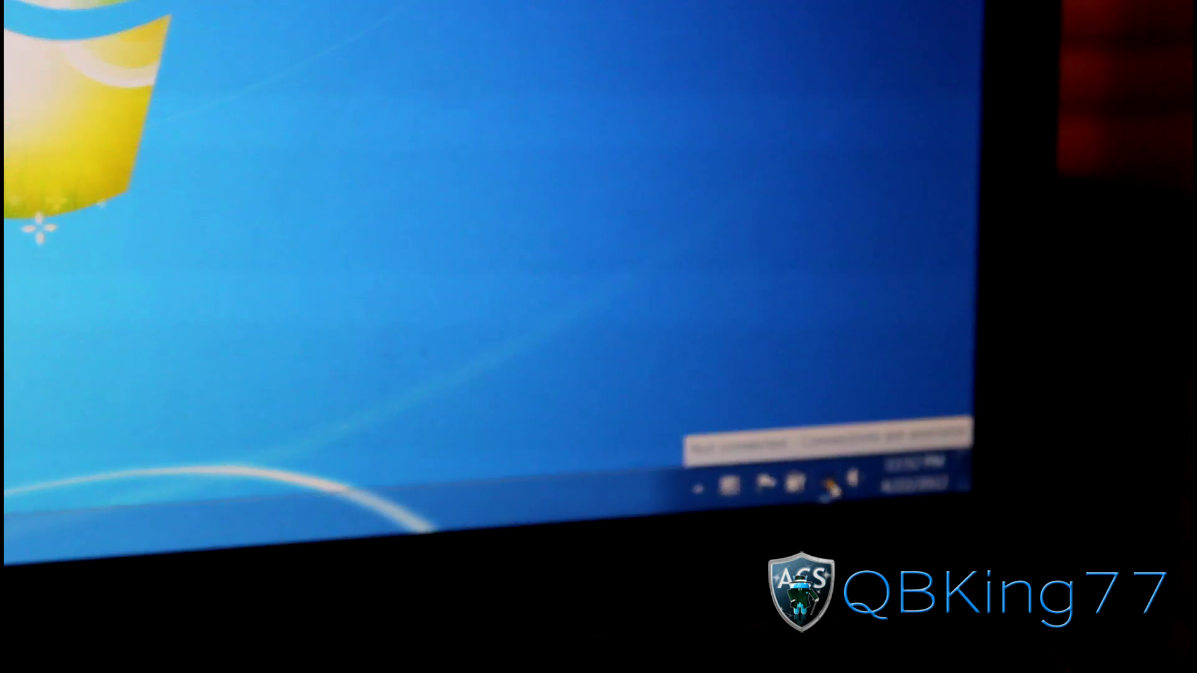
# Step: Connect the PC to the AndroidTether wireless network from the tray network list
pyautogui.click(839, 487)
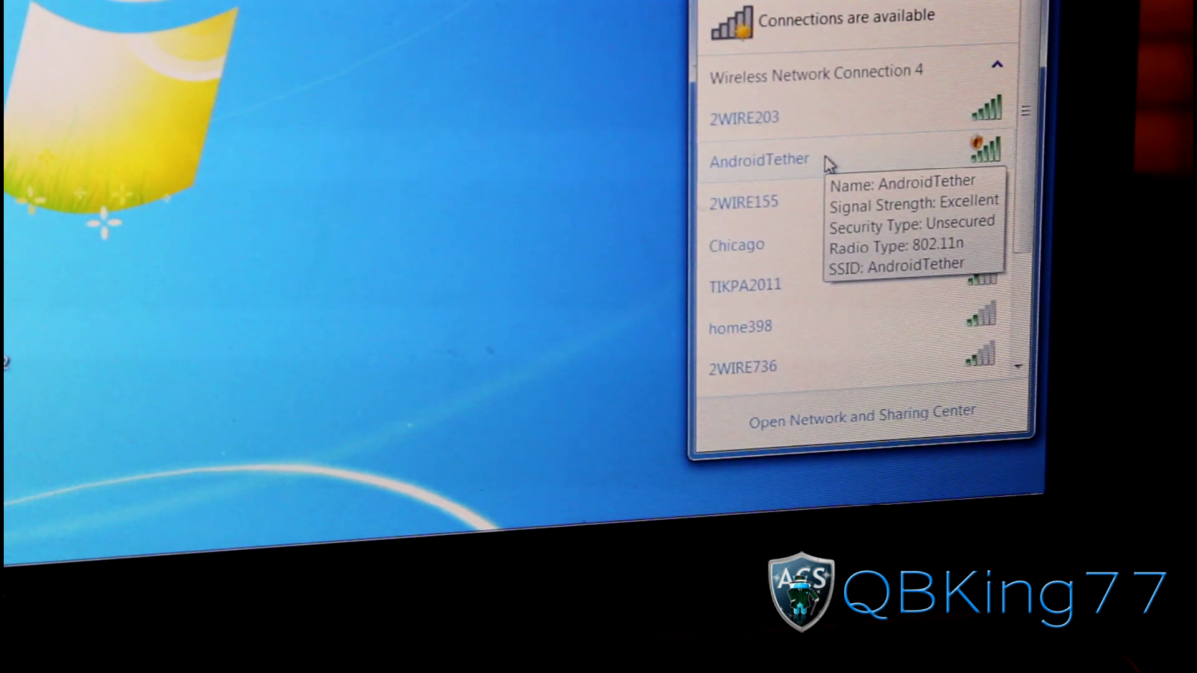
pyautogui.click(828, 163)
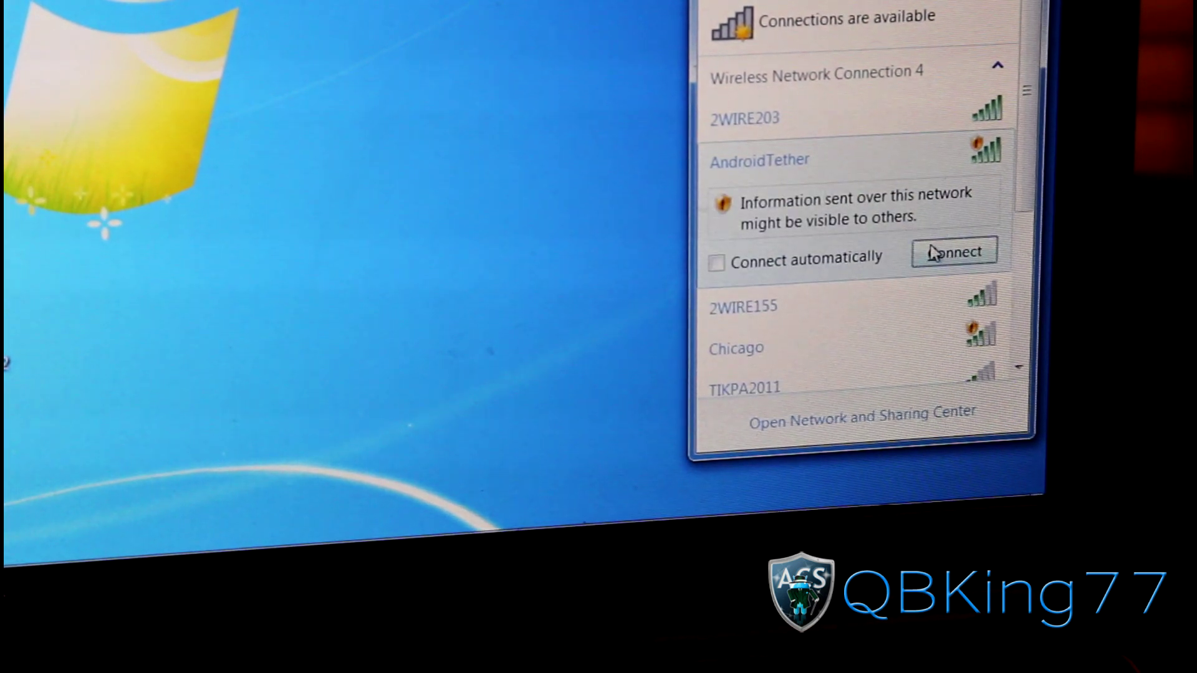
pyautogui.click(937, 259)
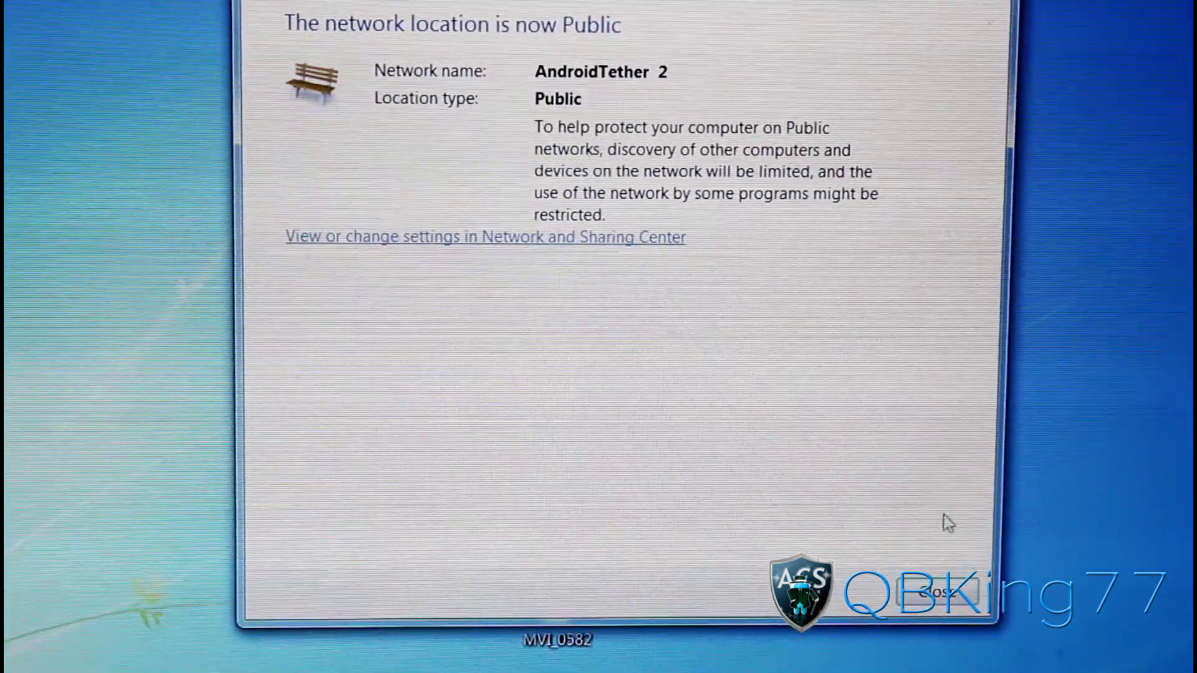
# Step: Dismiss the Public-location confirmation for 'AndroidTether 2'
pyautogui.click(953, 600)
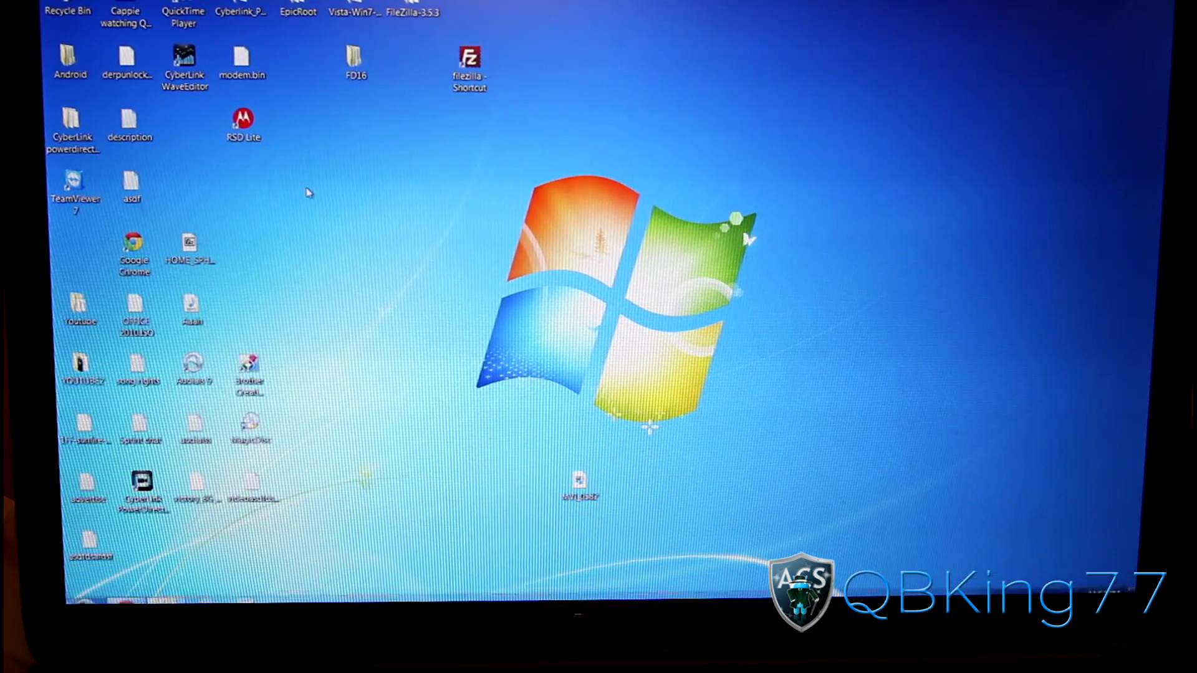
# Step: Launch Chrome from the desktop, maximize it, and load google.com
pyautogui.doubleClick(123, 254)
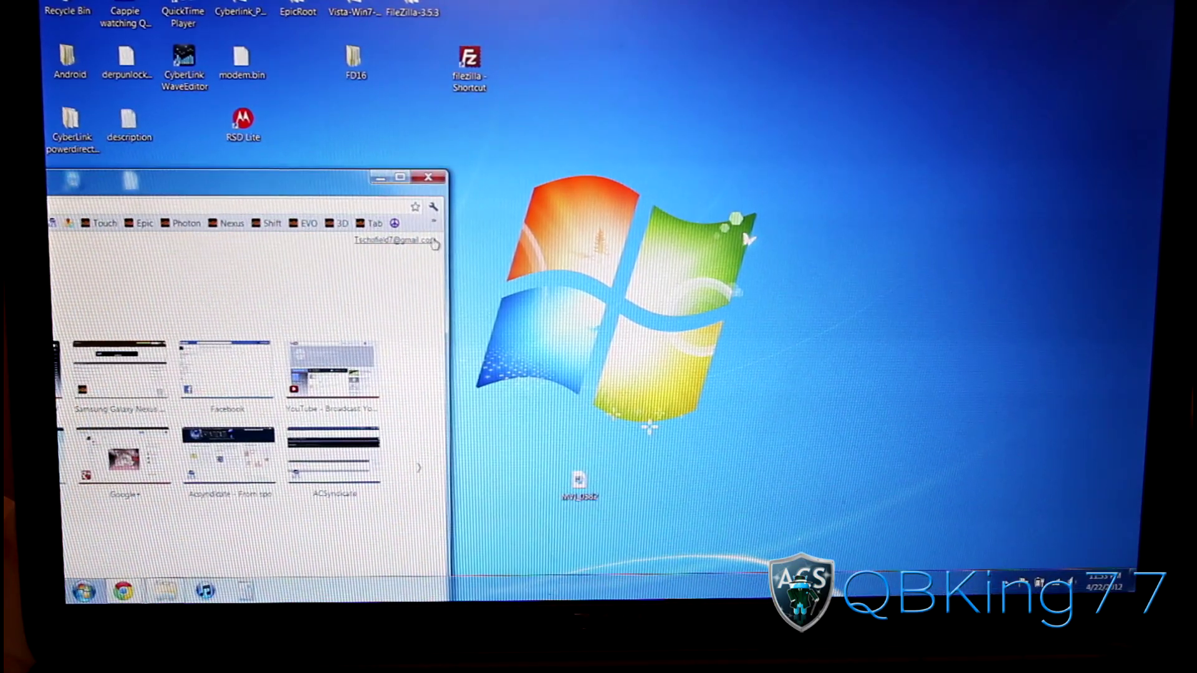
pyautogui.click(398, 178)
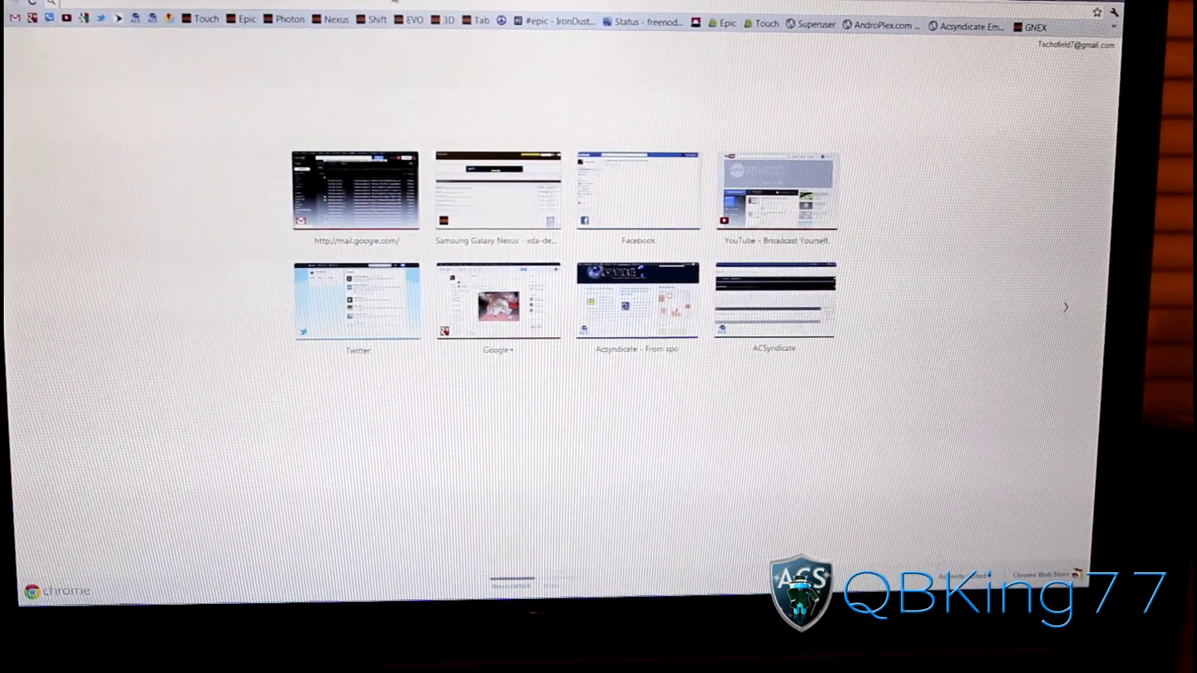
pyautogui.write('google.com')
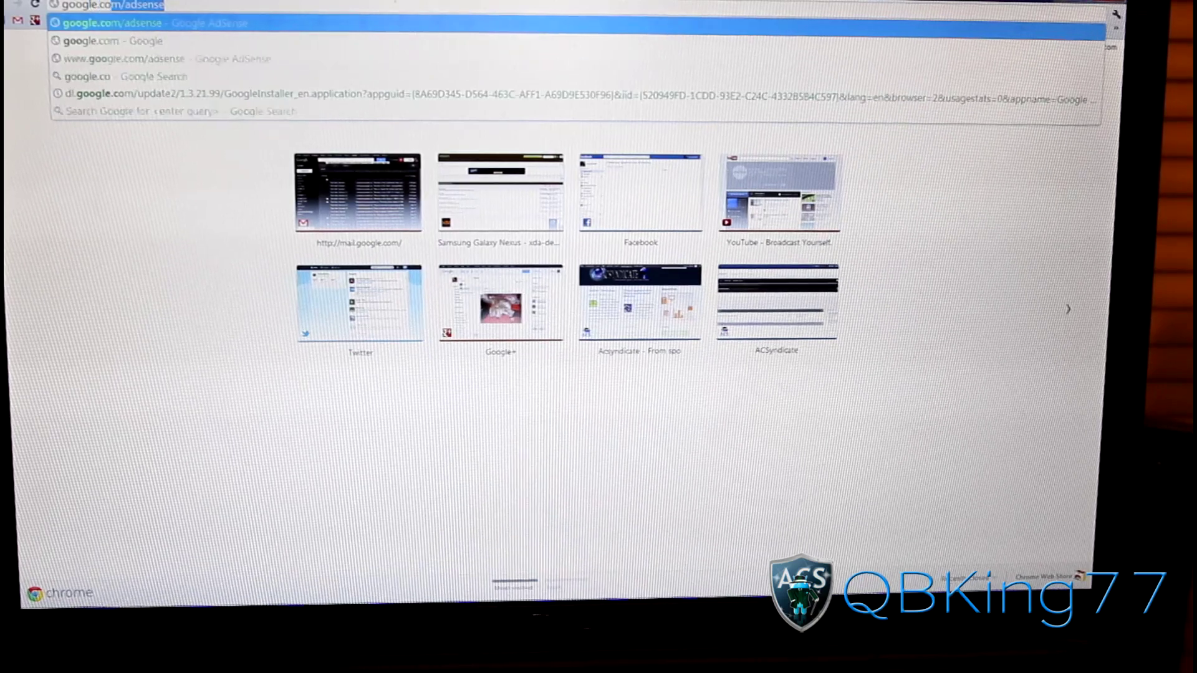
pyautogui.press('Return')
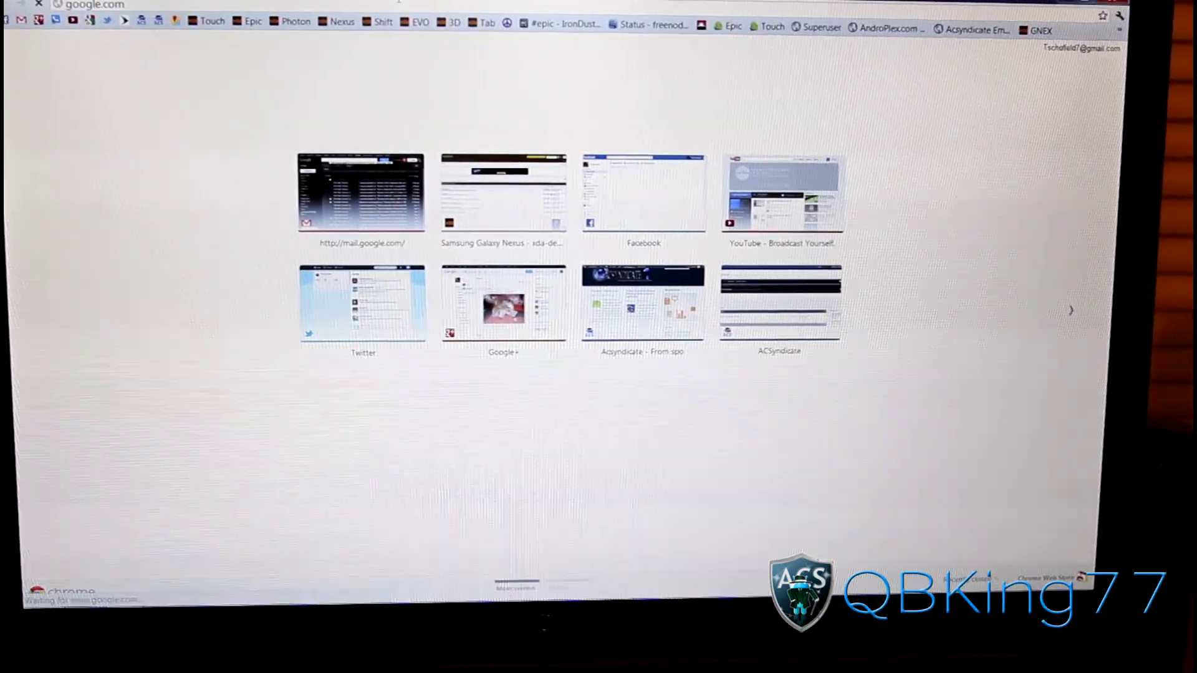